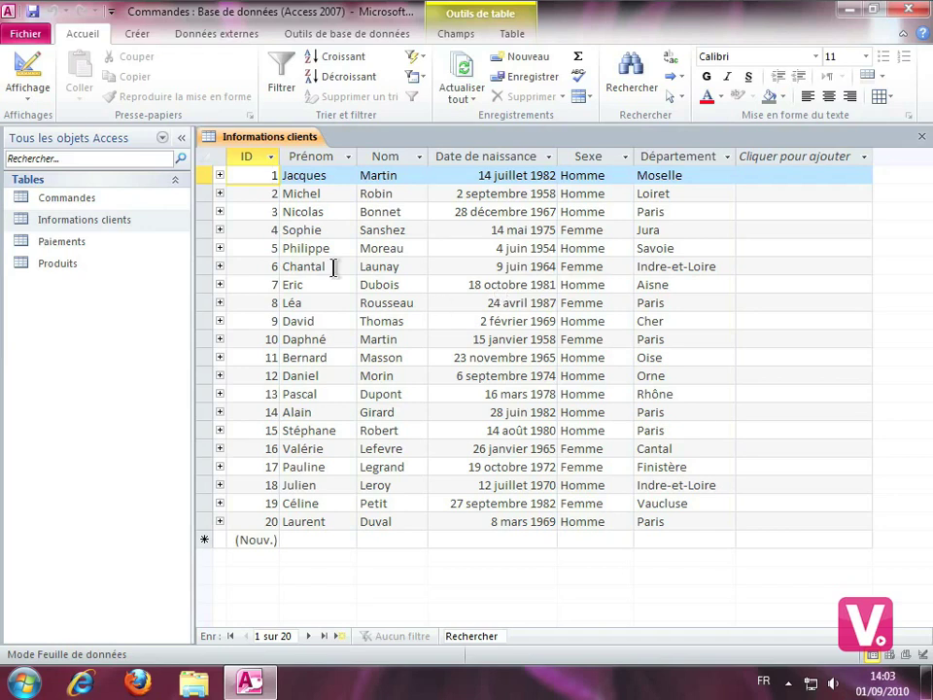
In the Access client settings, set the Enter key effect to Enregistrement suivant and the arrow key behaviour to Caractère suivant, and apply them.
left_click(41, 36)
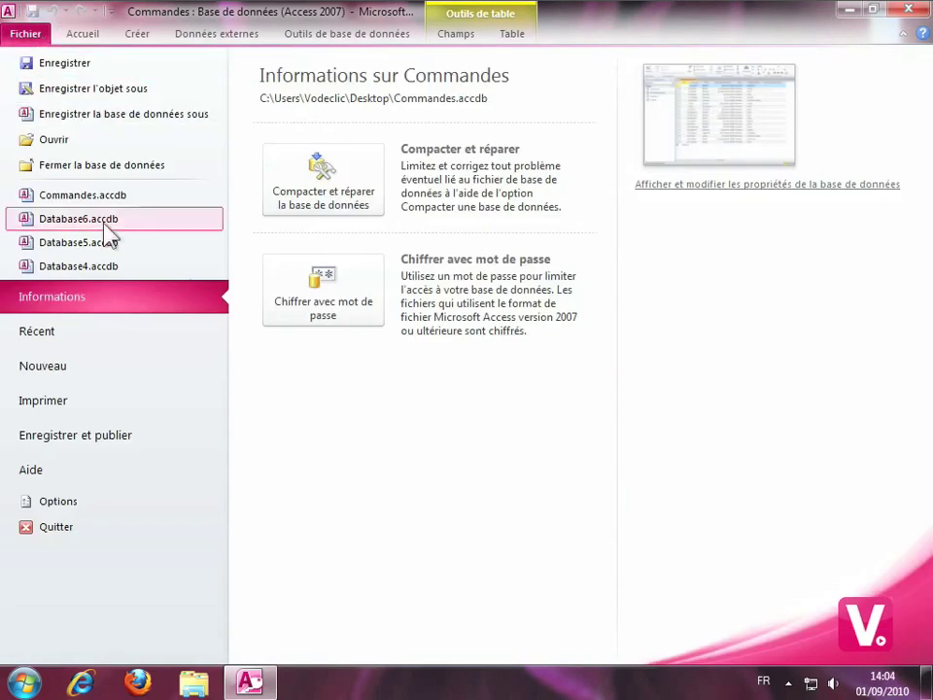
left_click(121, 502)
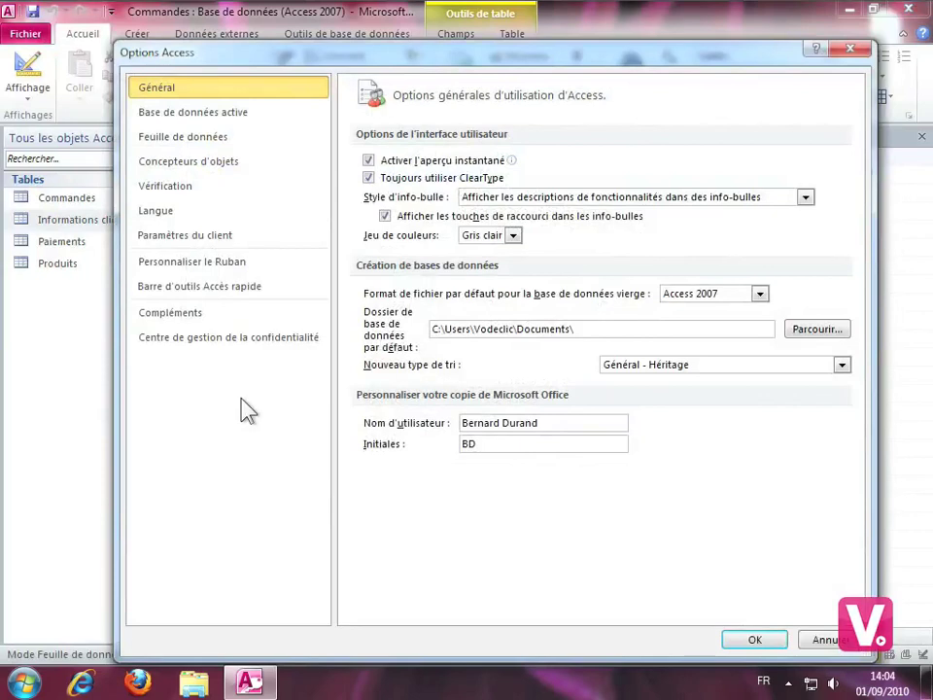
left_click(225, 236)
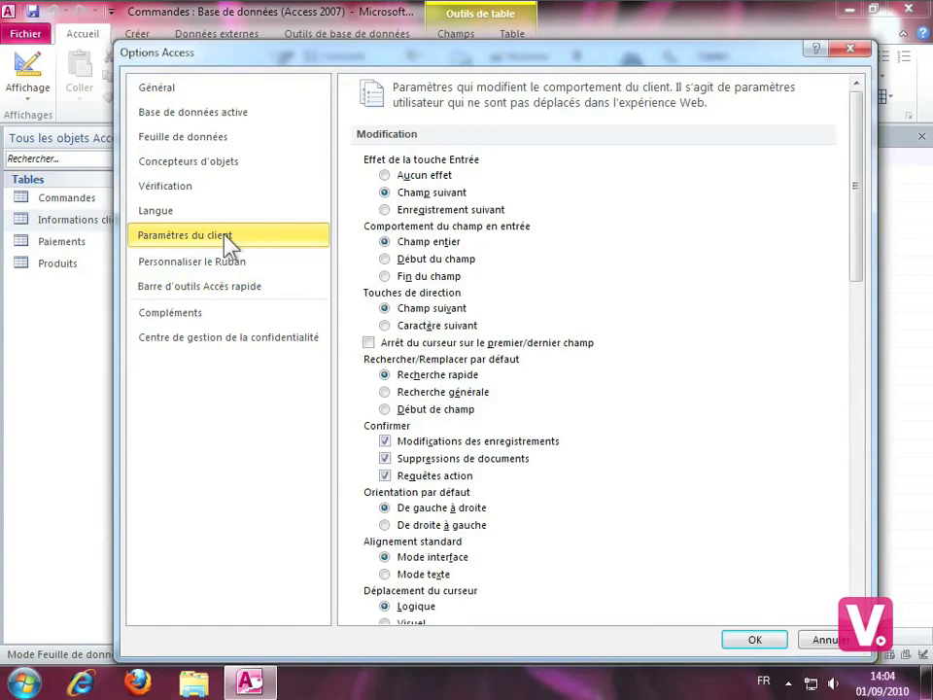
left_click(385, 211)
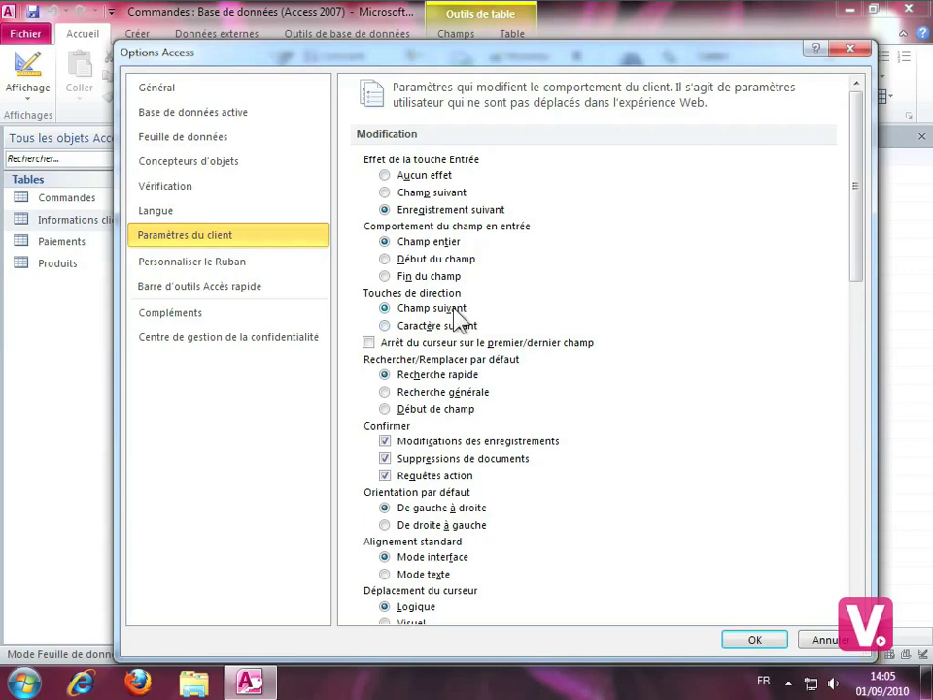
left_click(386, 327)
left_click_drag(856, 264, 848, 345)
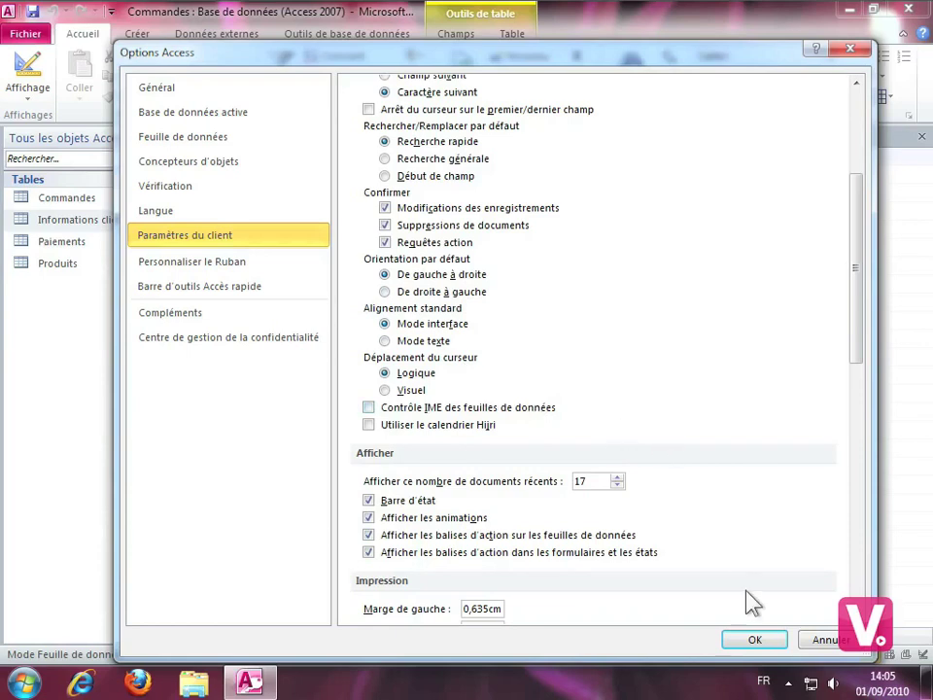
left_click(754, 638)
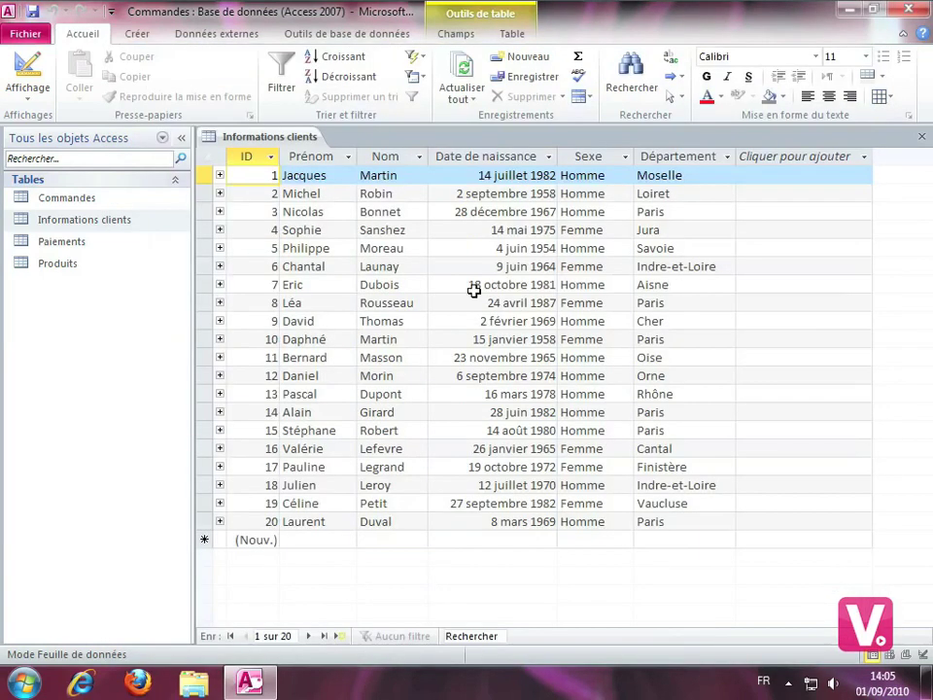
Test the Enter and arrow key behaviour in the Prénom column from record 5 to record 8, moving character by character within record 8's entry.
left_click(322, 248)
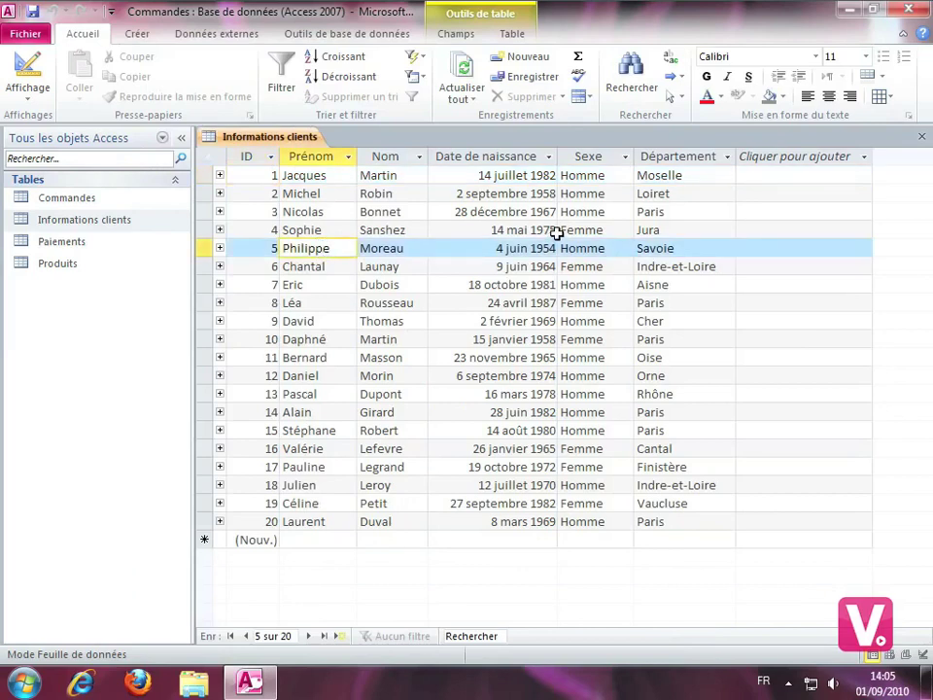
key("Return")
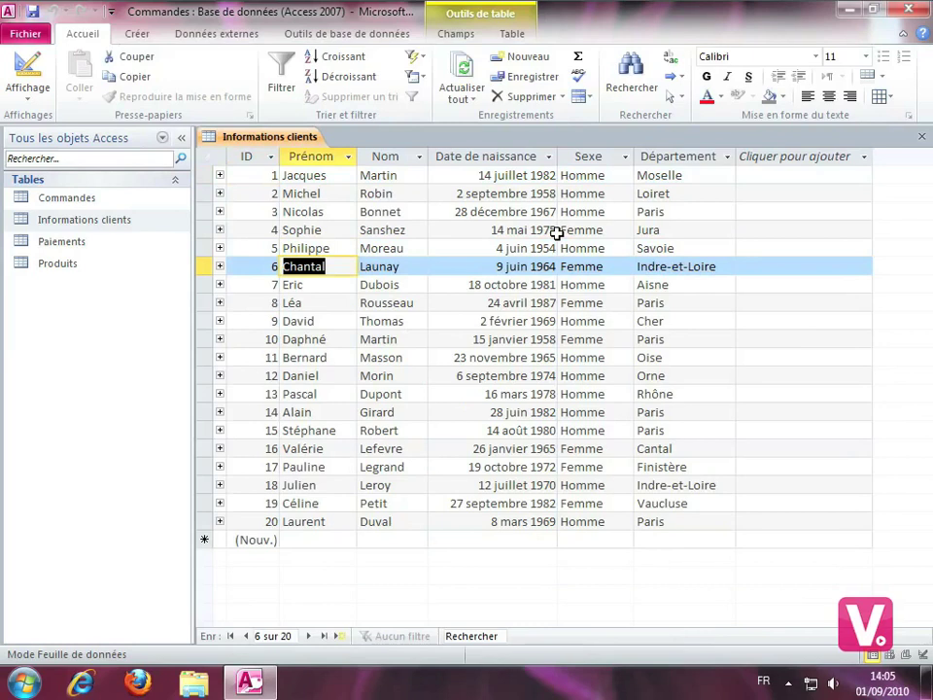
key("Down")
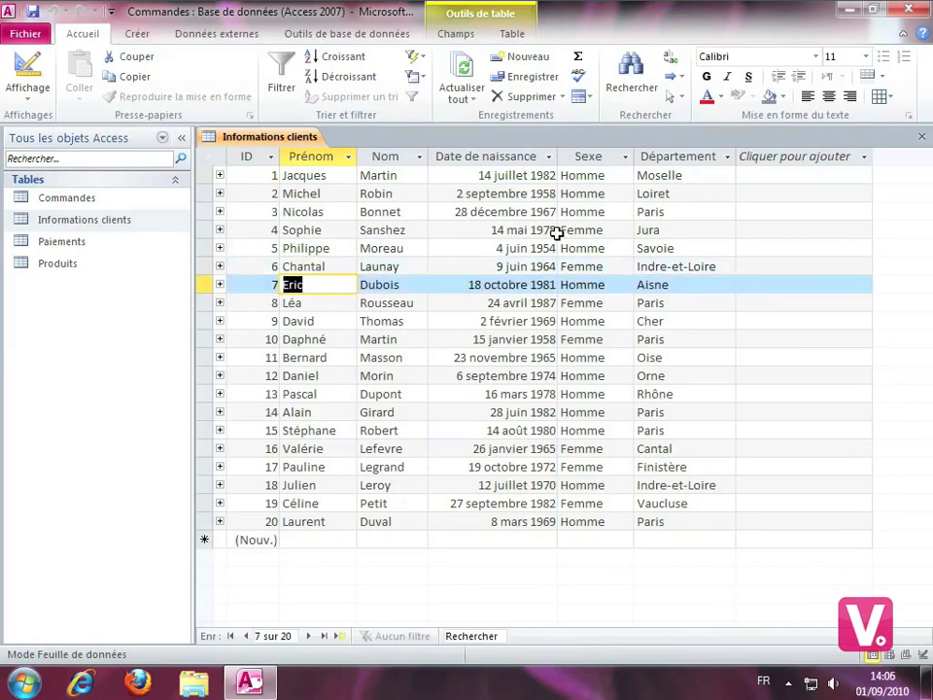
key("Down")
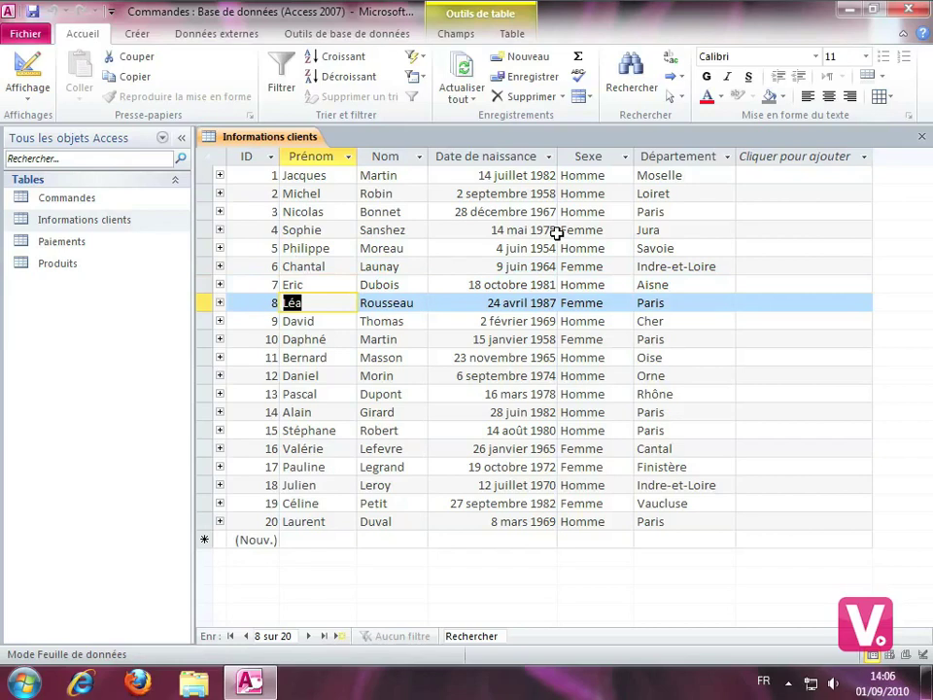
key("F2")
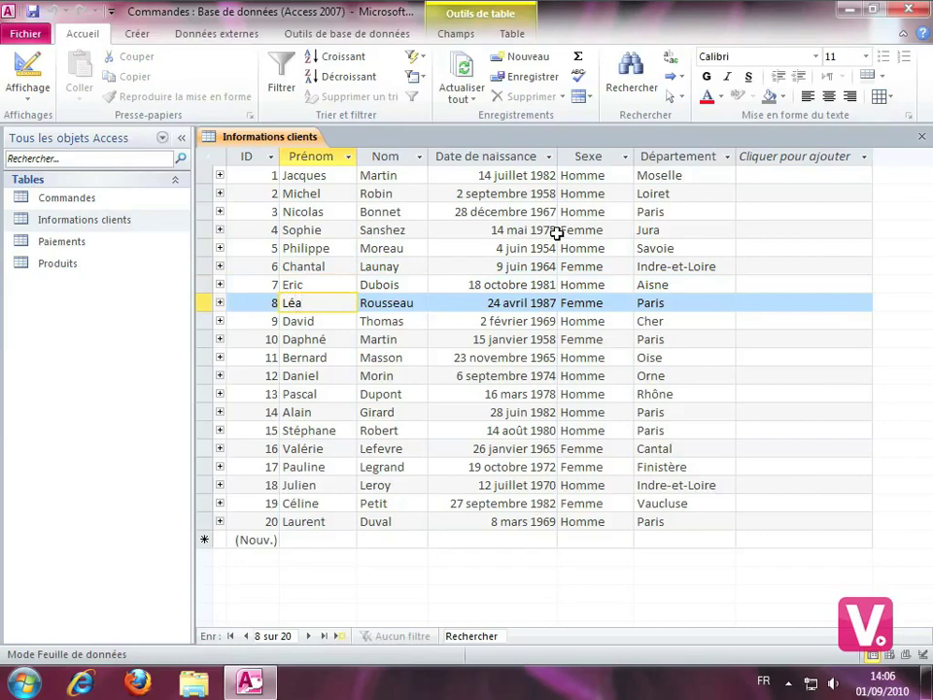
key("Right")
key("Right")
key("Right")
Set the number of recent documents displayed to 10 in the client settings, review the Avancé options, and apply the change.
left_click(21, 36)
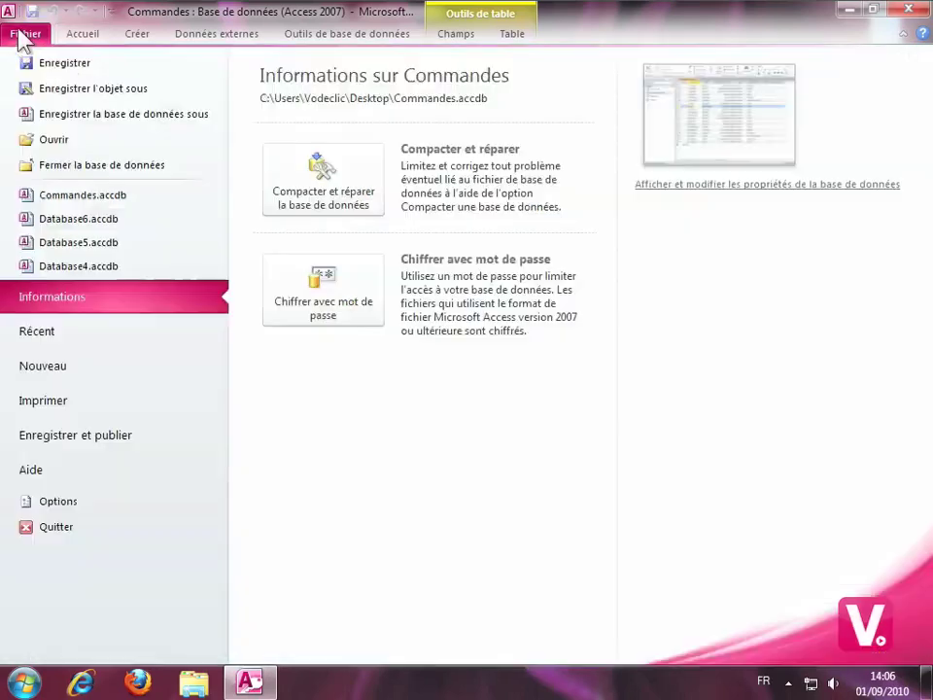
left_click(62, 502)
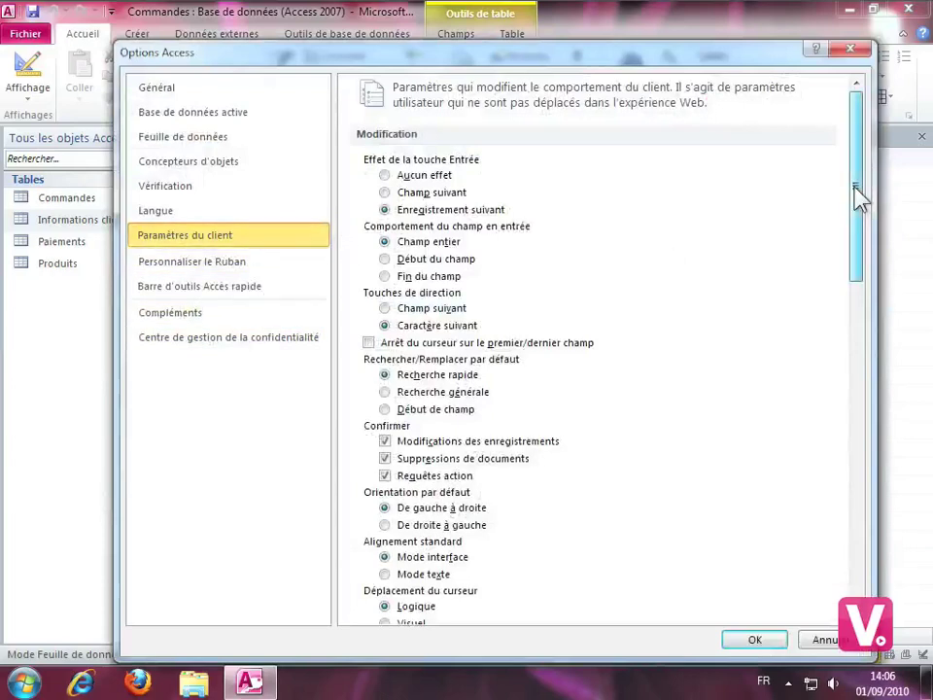
left_click_drag(855, 196, 846, 361)
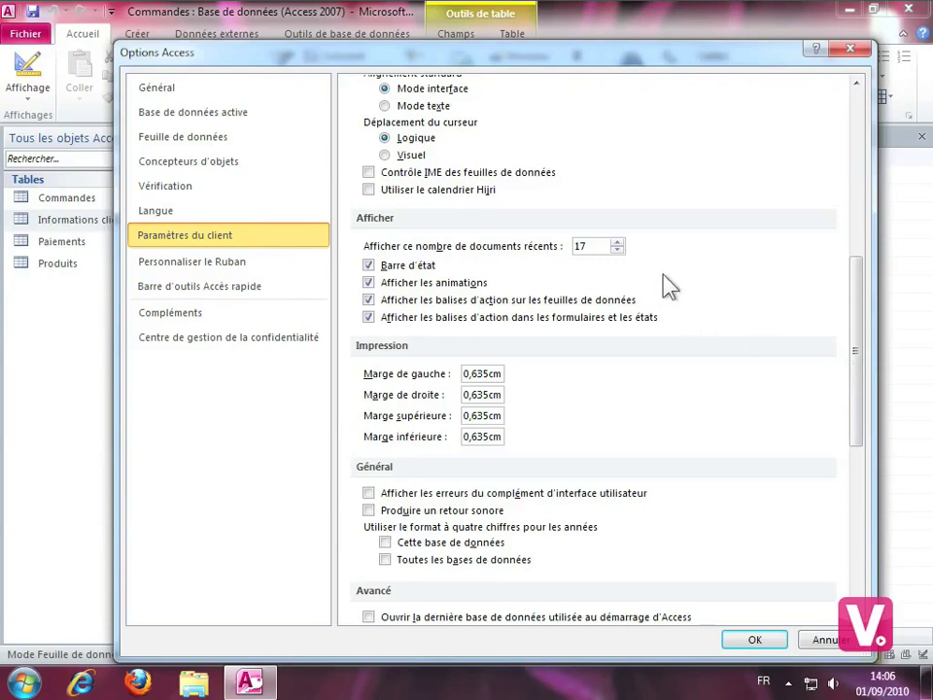
left_click(618, 242)
left_click(617, 242)
left_click(617, 248)
left_click(617, 249)
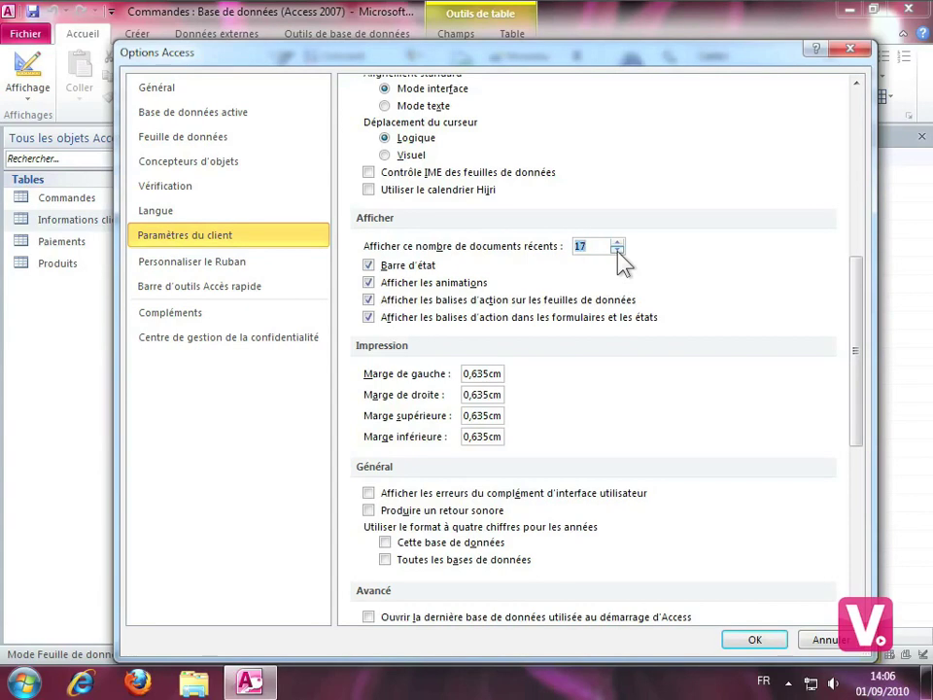
left_click(617, 249)
left_click(617, 249)
left_click(617, 249)
left_click(617, 249)
left_click(617, 249)
left_click(617, 248)
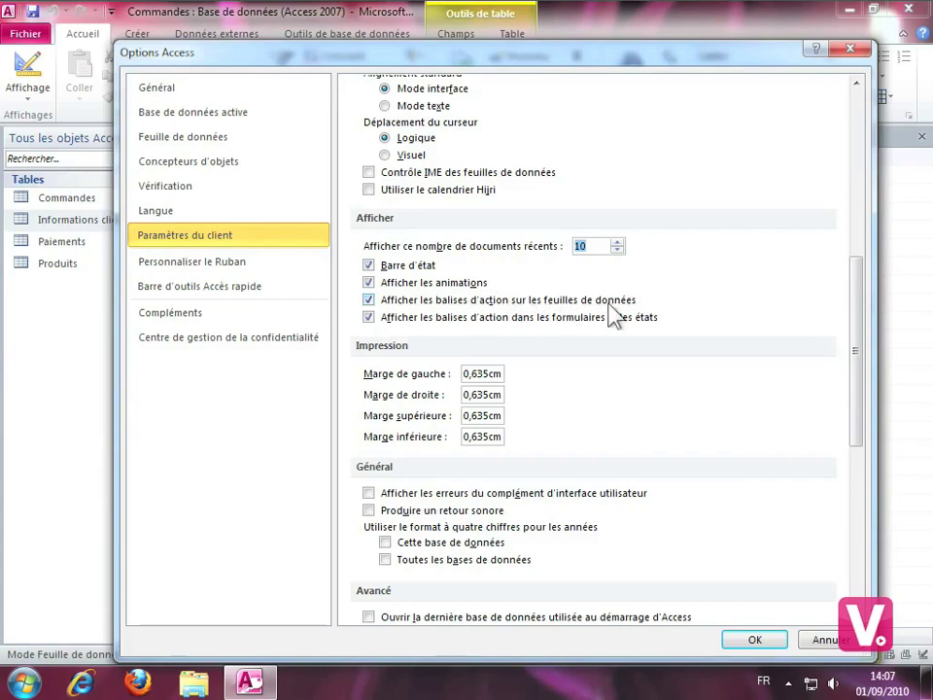
left_click_drag(860, 319, 849, 450)
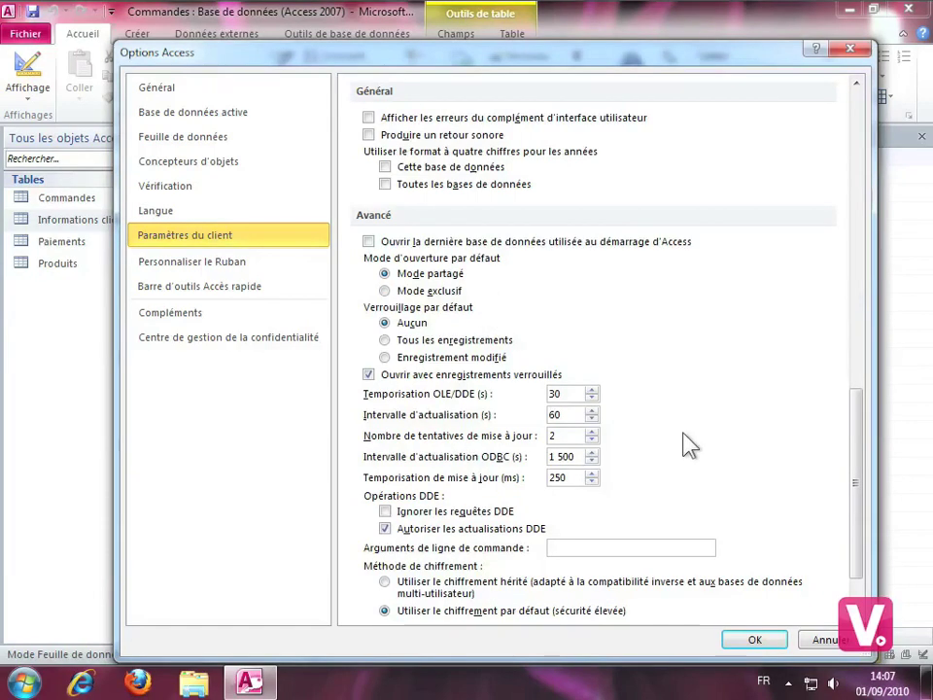
left_click(762, 643)
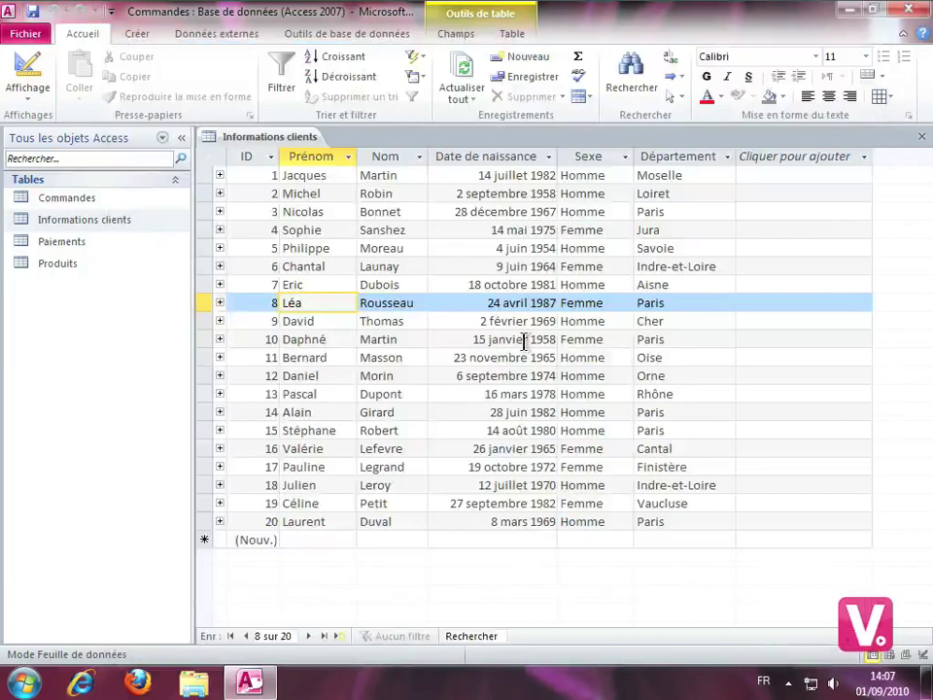